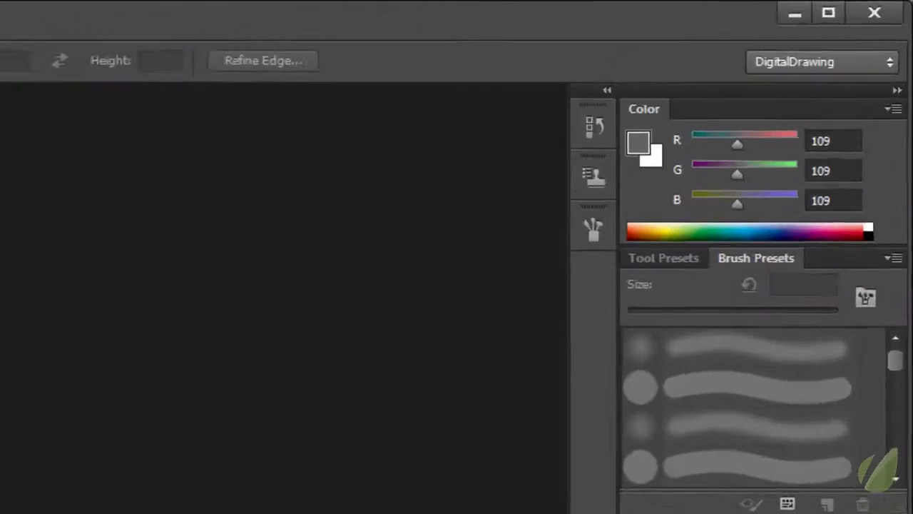
Step: Check the workspace list, keeping DigitalDrawing, and glance at the saved tool presets
click(814, 69)
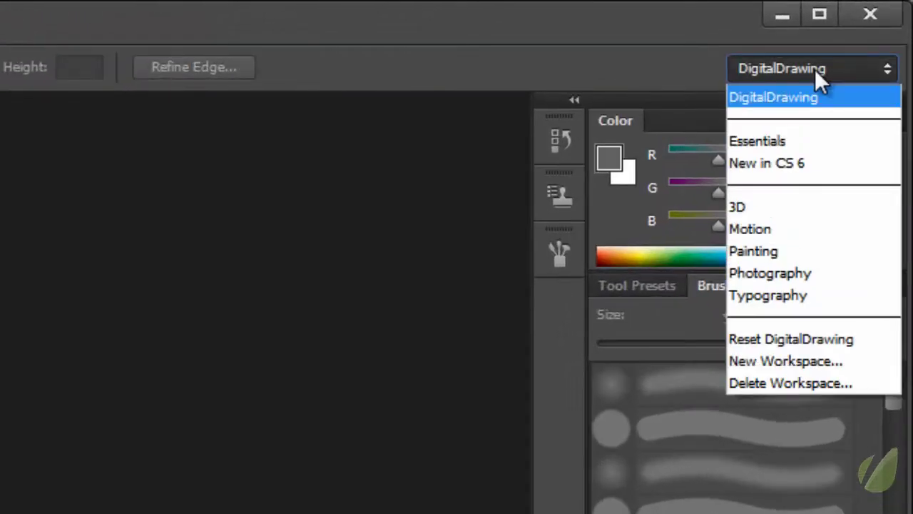
click(815, 70)
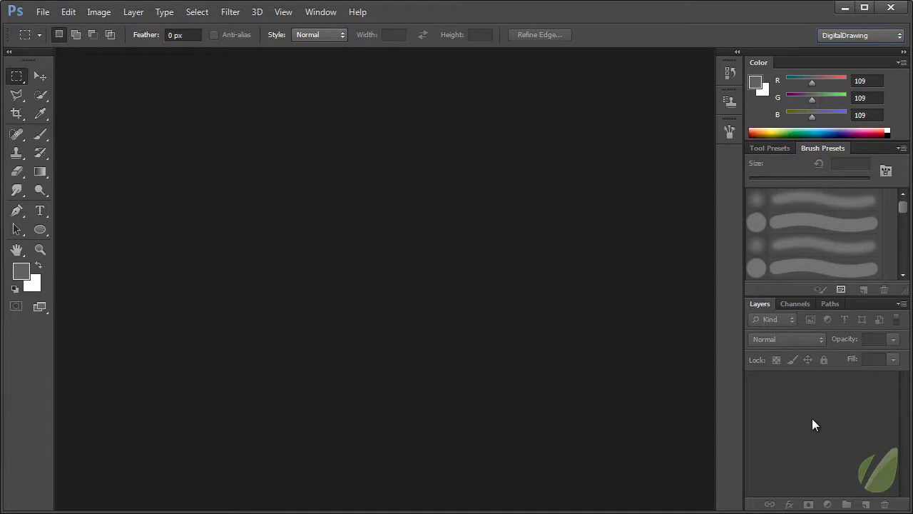
click(773, 147)
click(815, 147)
Step: Select the Brush tool and load the Pencil Brushes set into the Tool Preset picker
click(40, 134)
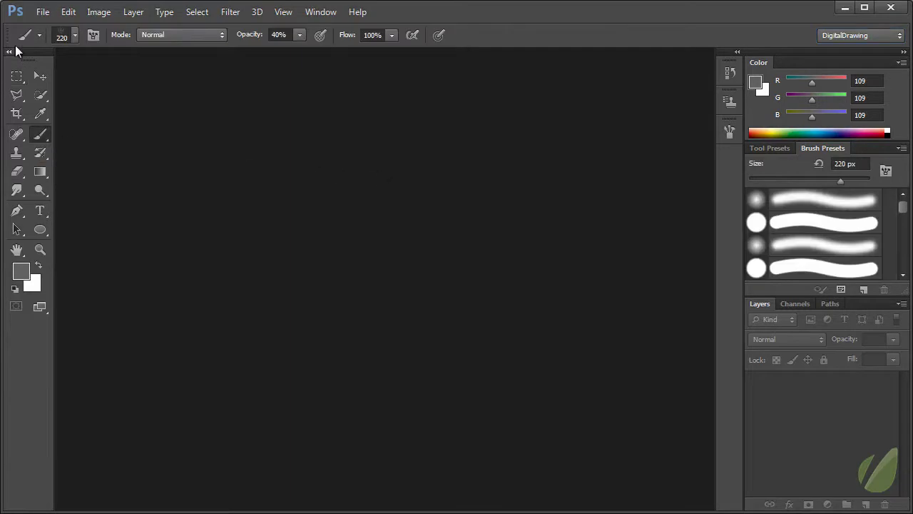
click(39, 35)
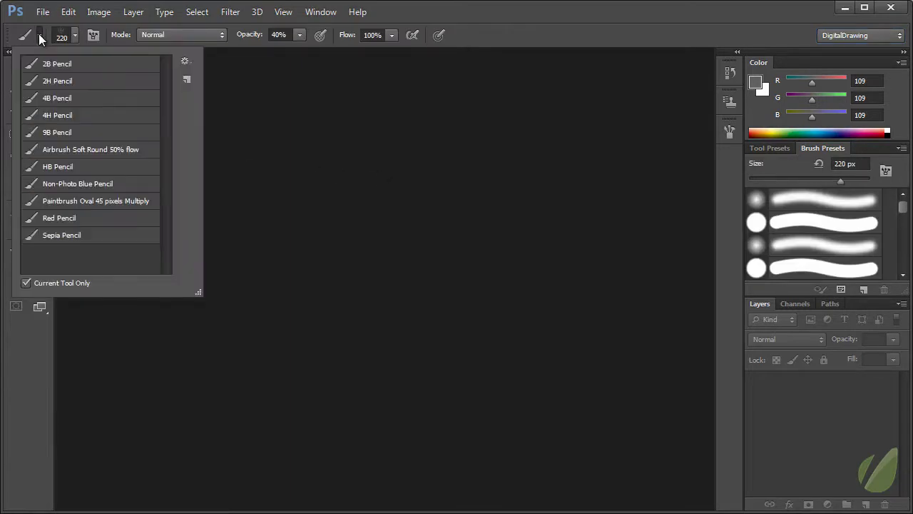
click(39, 36)
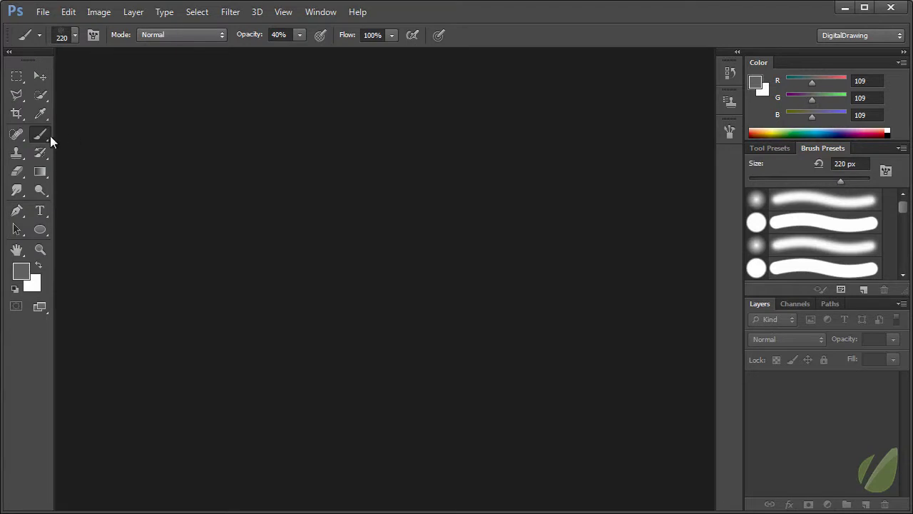
click(39, 36)
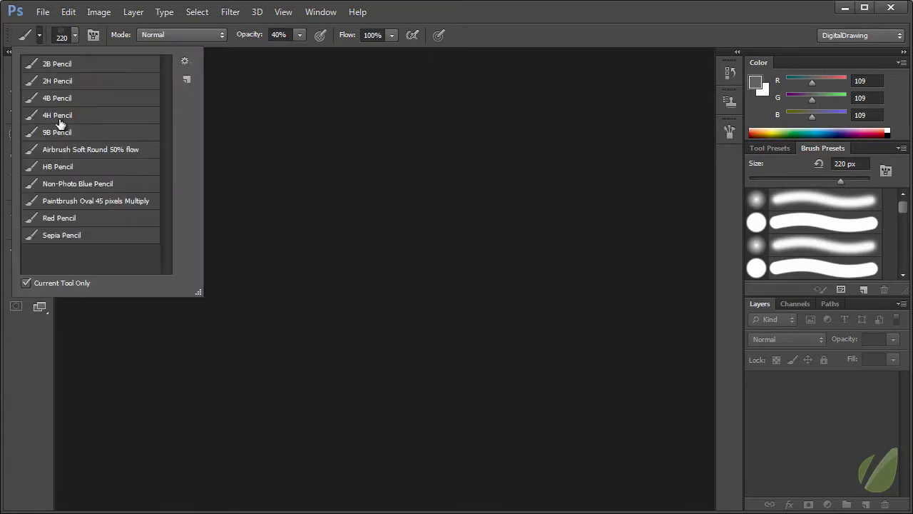
click(186, 61)
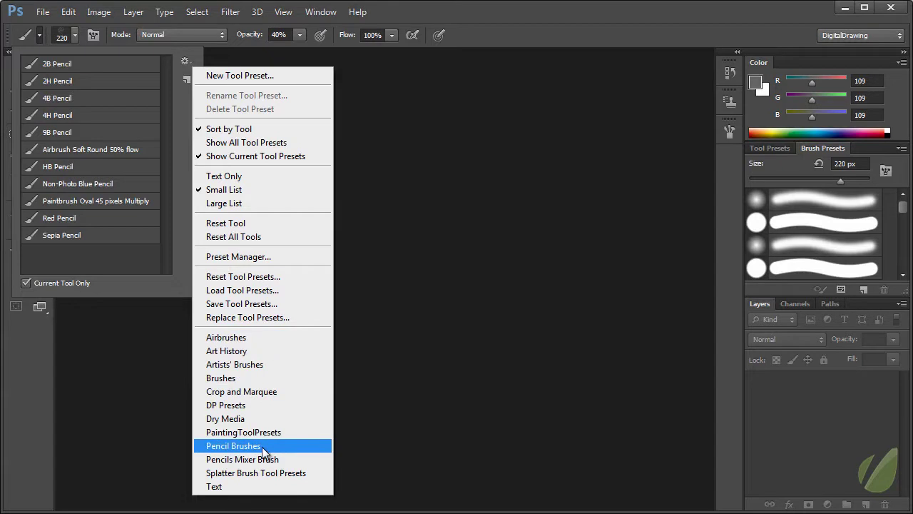
click(287, 445)
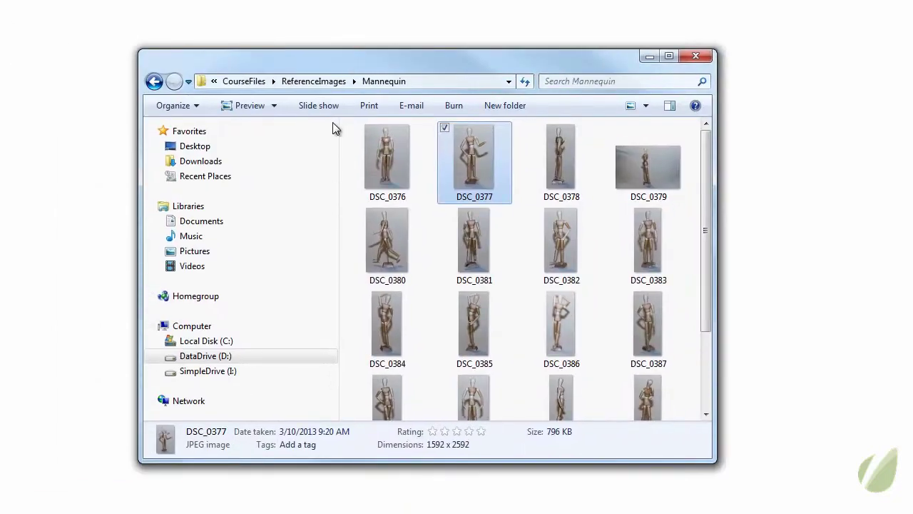
Step: Inspect the Mannequin photos DSC_0376, DSC_0380, DSC_0381 and DSC_0382
drag(708, 216, 683, 199)
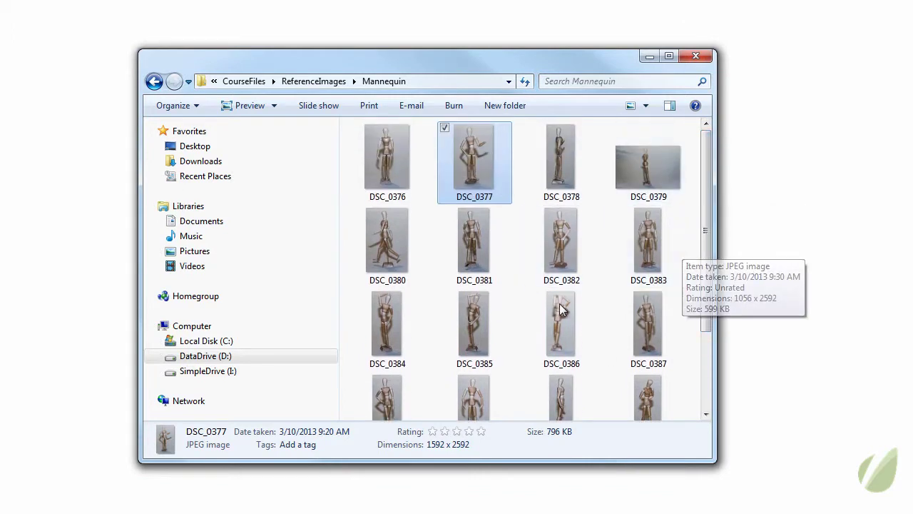
click(414, 191)
click(398, 253)
click(490, 254)
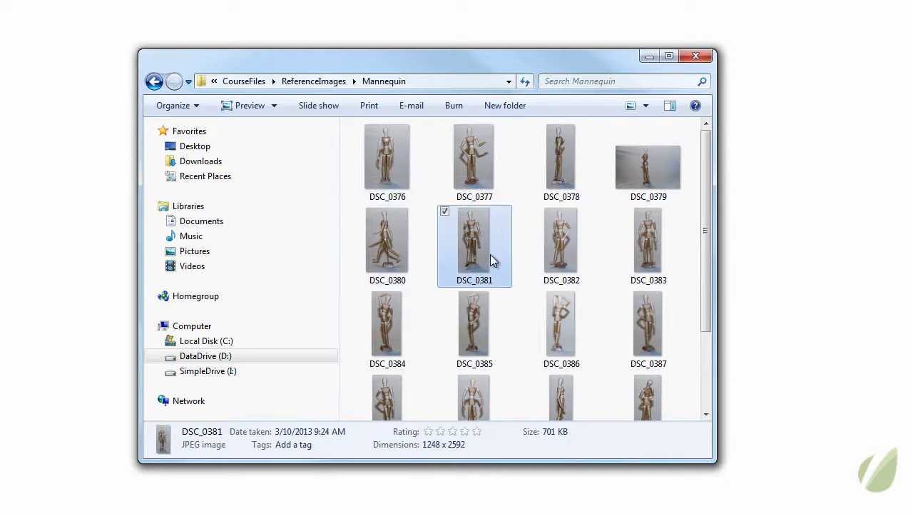
click(560, 257)
drag(705, 287, 709, 376)
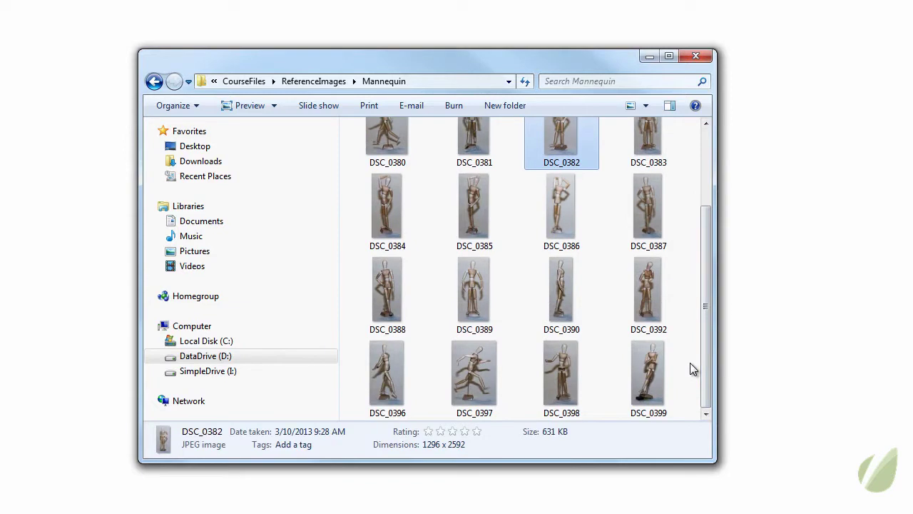
Step: Go up to ReferenceImages and open the stockfreeimages folder
click(324, 83)
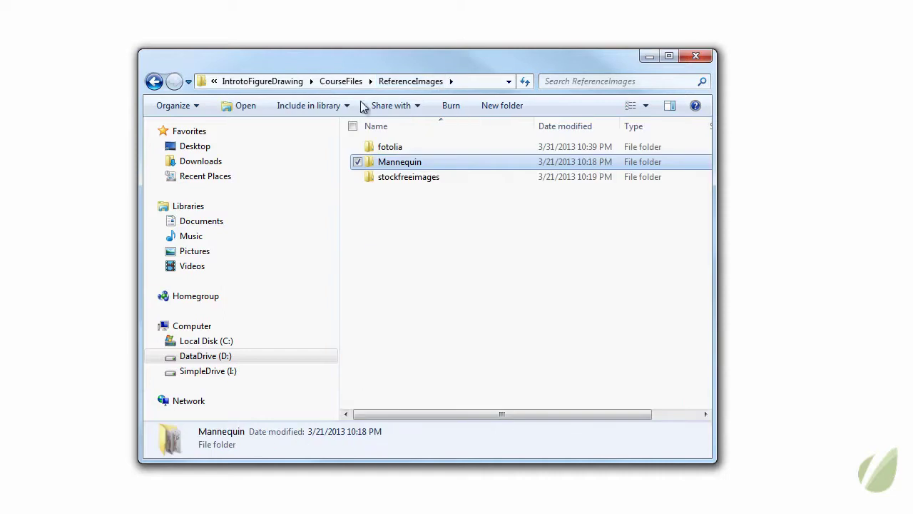
click(402, 149)
click(410, 176)
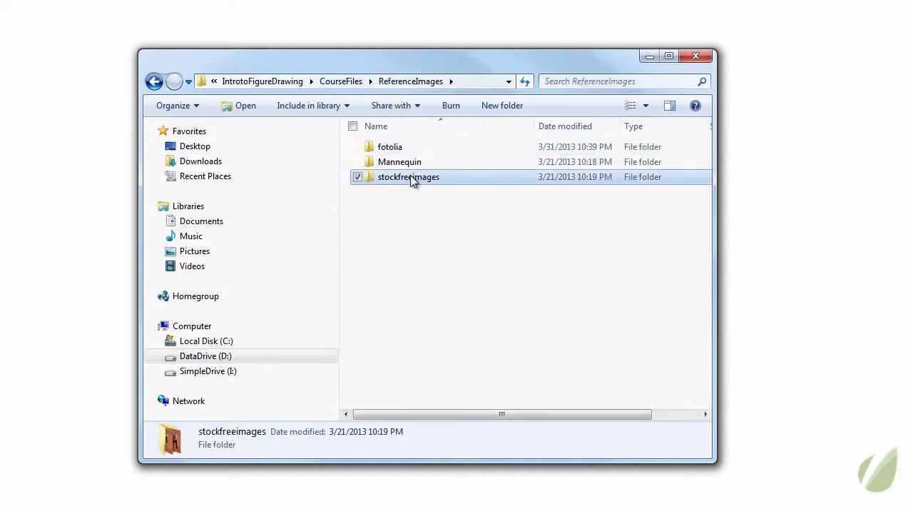
double_click(368, 176)
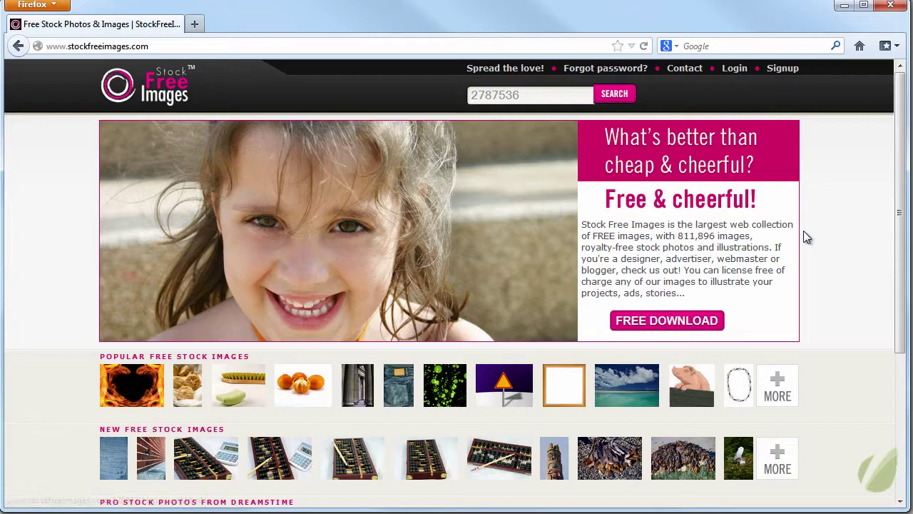
Step: Minimise Firefox, open the fotolia folder from ReferenceImages, and scroll through its photos
click(845, 6)
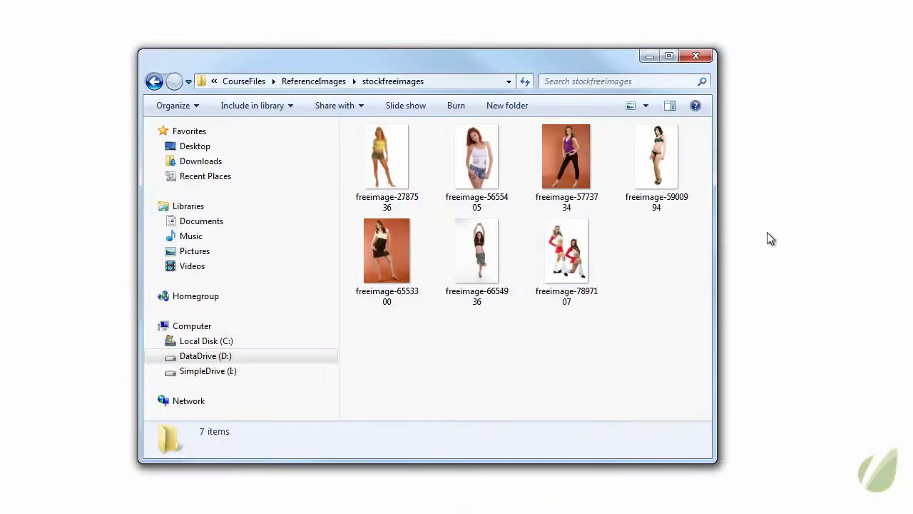
click(327, 83)
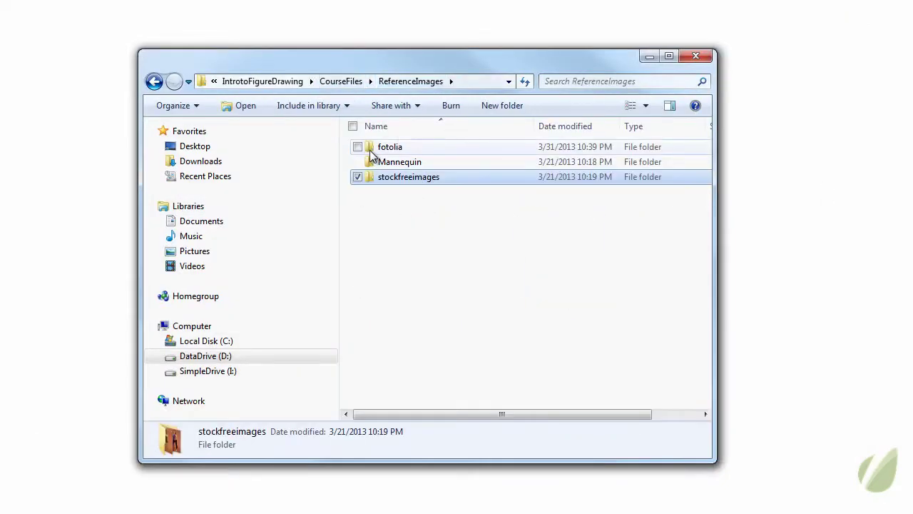
click(371, 153)
double_click(371, 152)
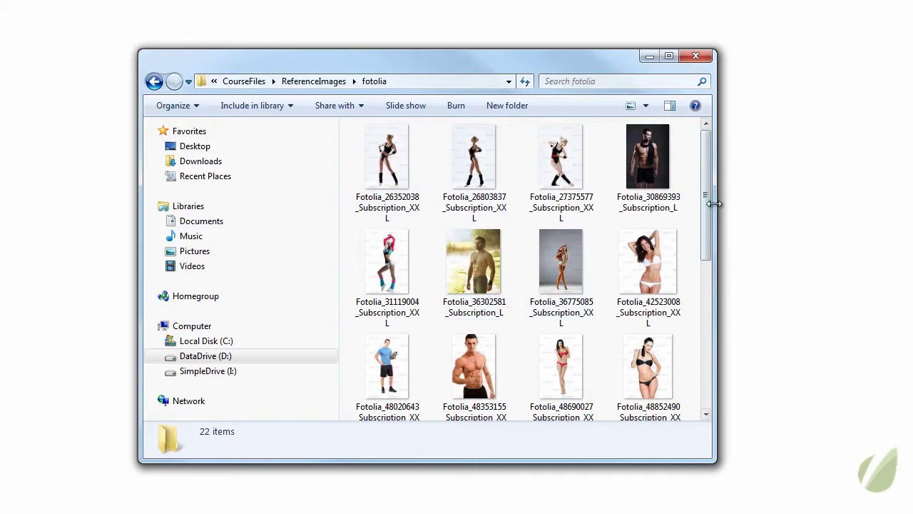
drag(705, 216, 704, 389)
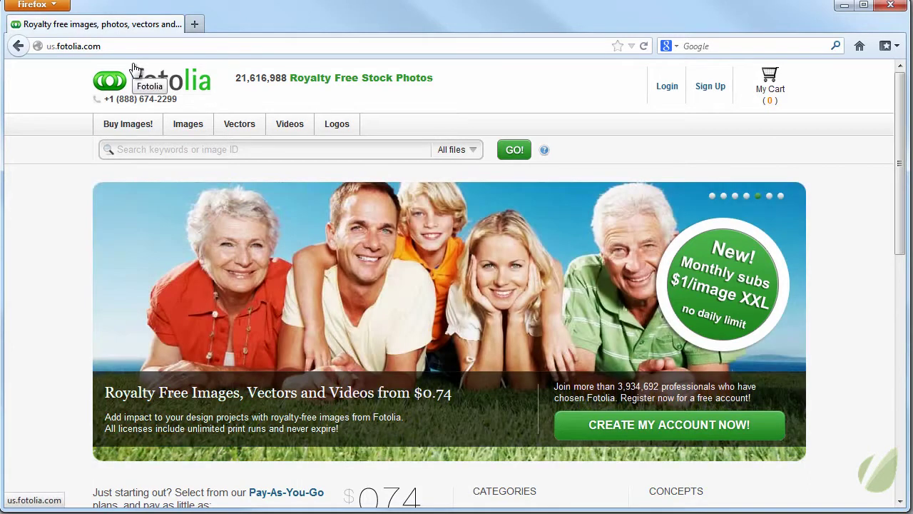
Step: Minimise Firefox to bring the fotolia photo folder back into view
click(453, 149)
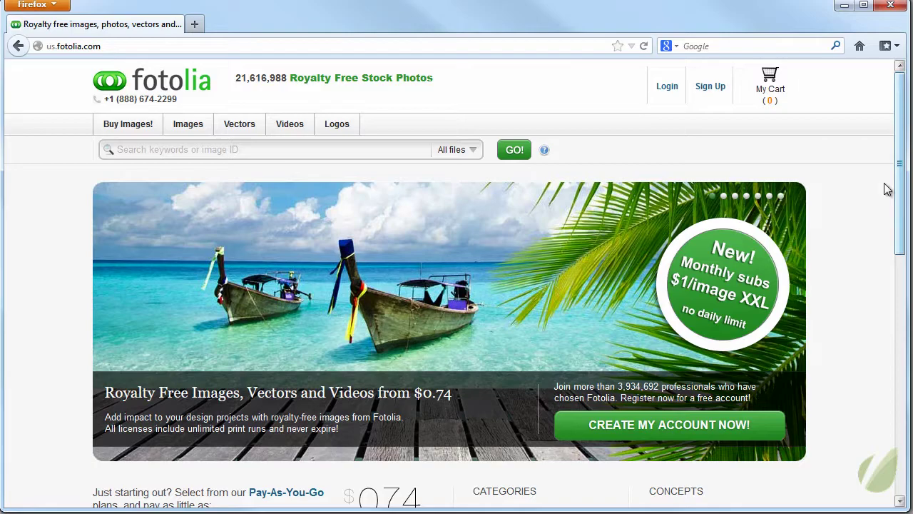
Step: Scroll the fotolia folder and view the details of Fotolia_49650393
click(842, 6)
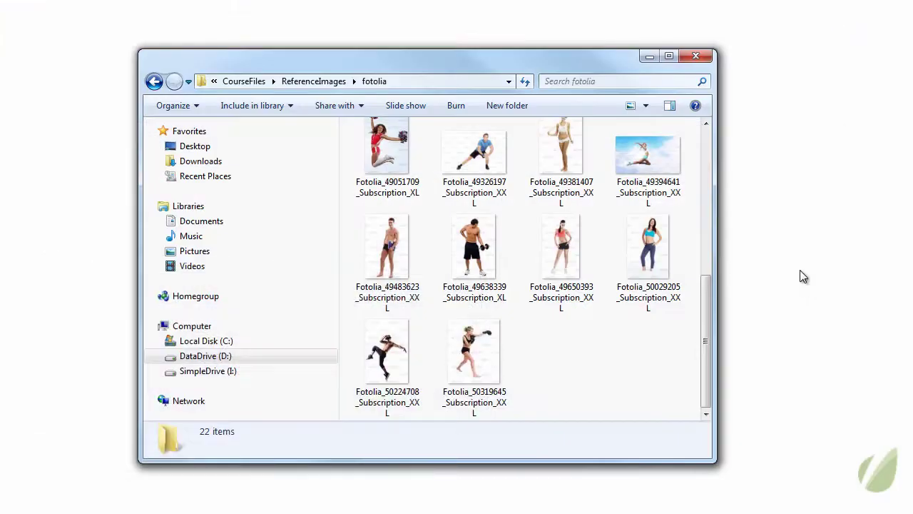
drag(705, 383, 718, 214)
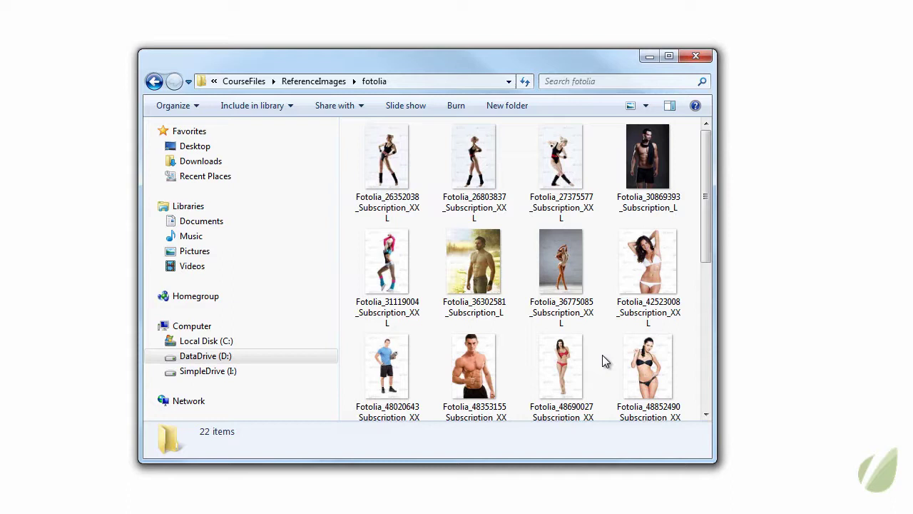
drag(707, 236, 712, 380)
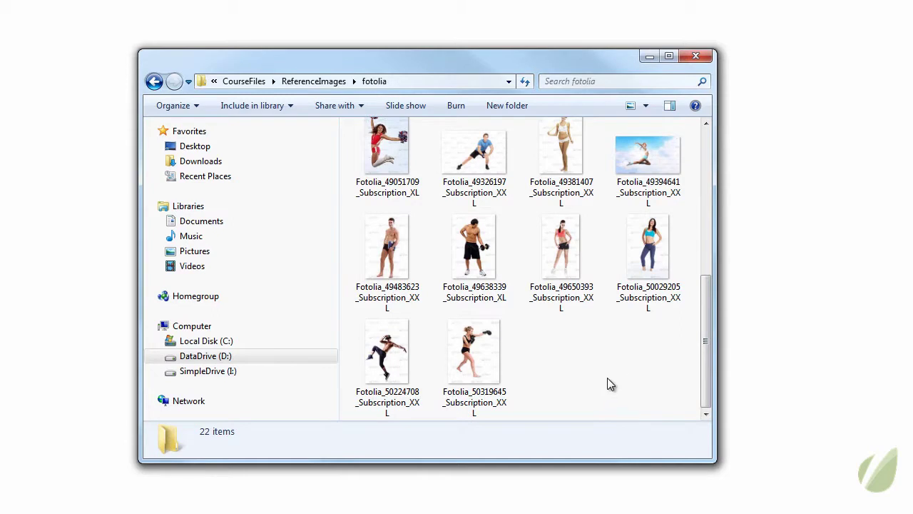
click(561, 296)
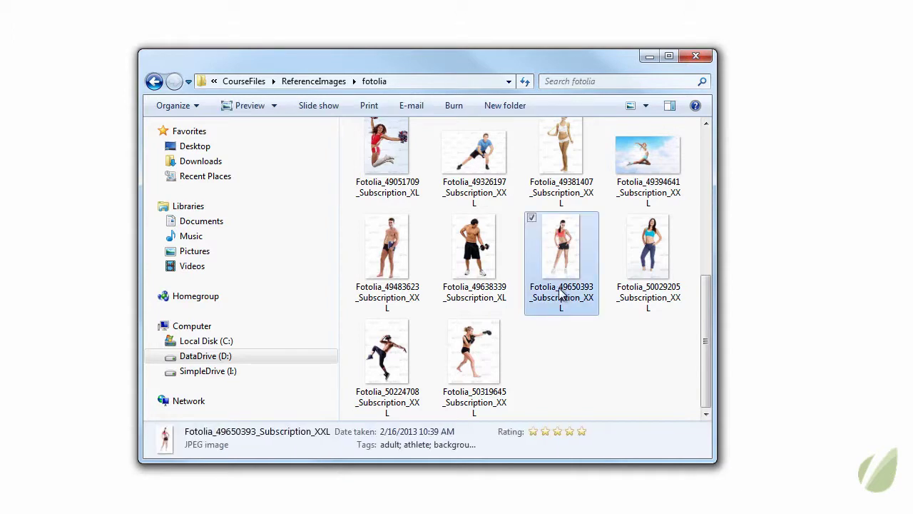
mouse_move(562, 294)
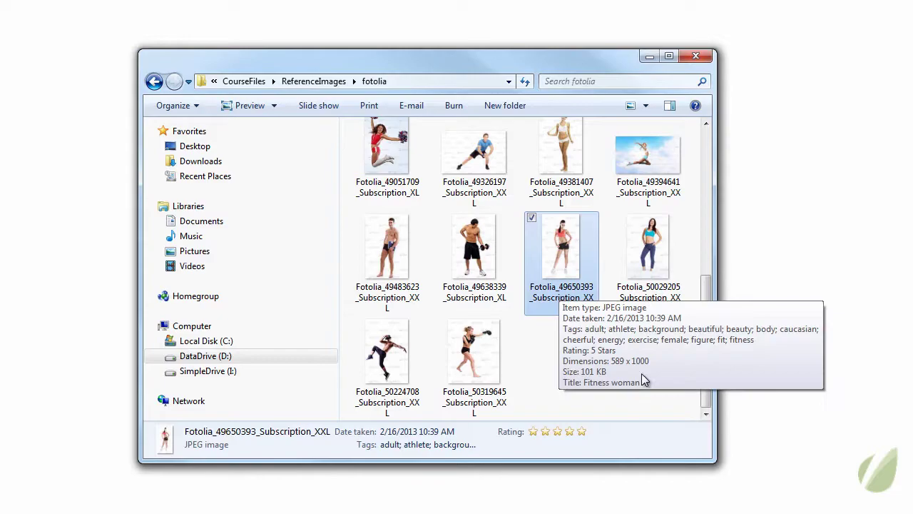
drag(706, 400, 708, 236)
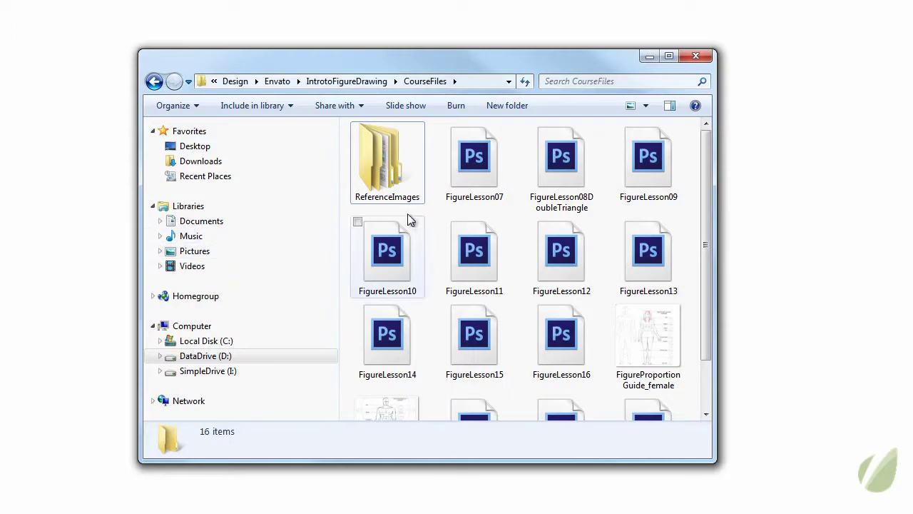
key(Right)
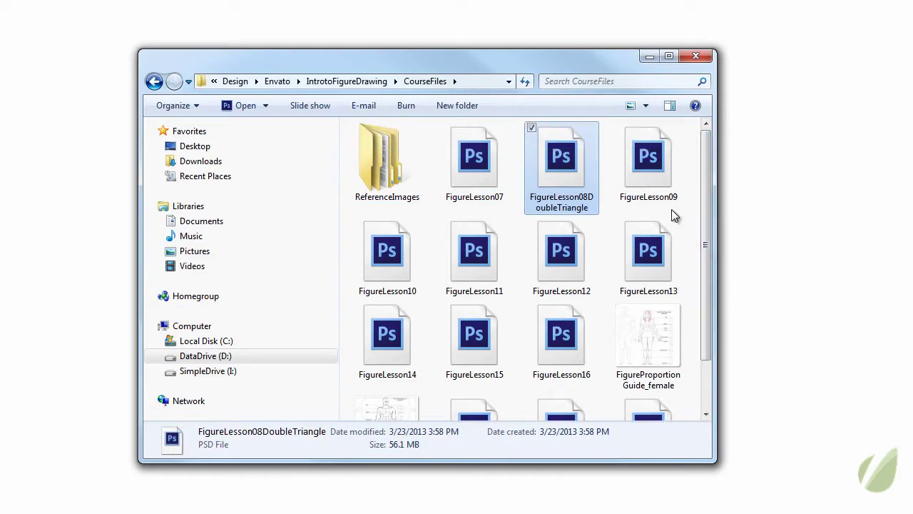
click(399, 268)
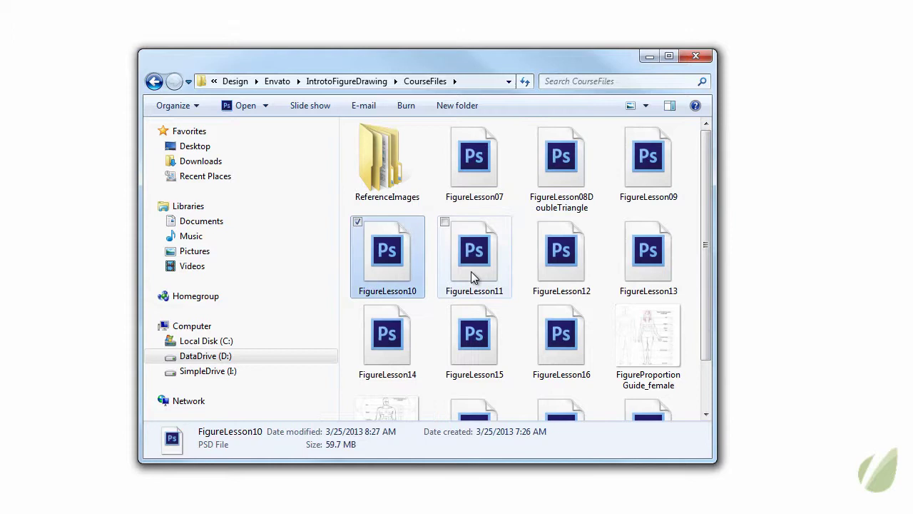
click(471, 271)
click(564, 280)
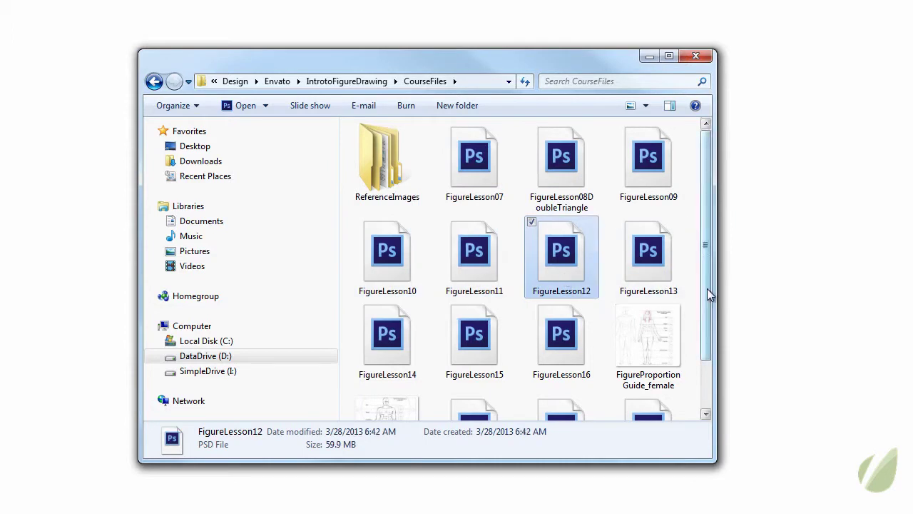
drag(707, 288, 707, 354)
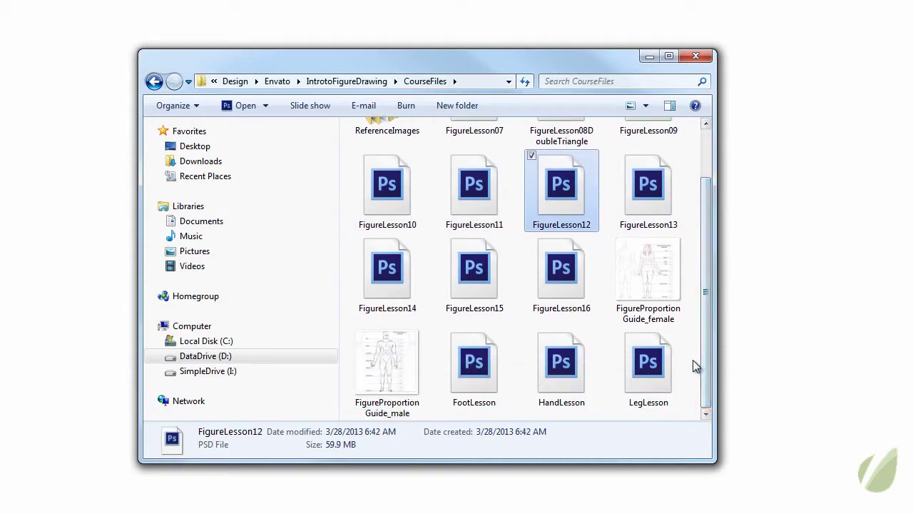